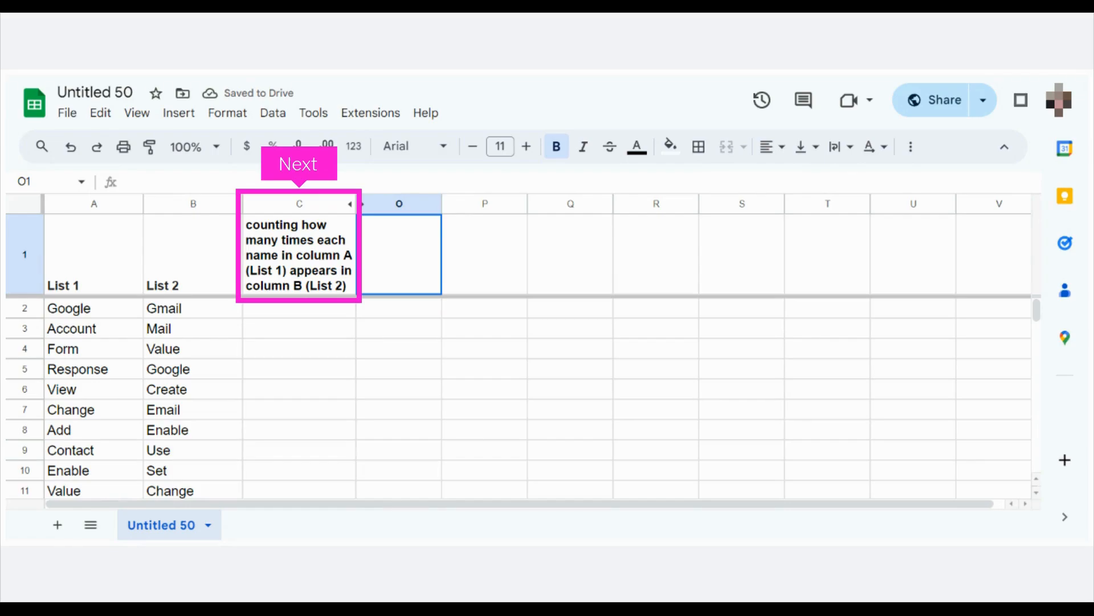
Enter =COUNTIF(B:B,A2) in C2 and fill the formula down column C through row 279
{"action": "left_click", "coordinate": [299, 308]}
{"action": "type", "text": "=COUNTIF(B:B,A2)"}
{"action": "type", "text": "=COUNTIF(B:B,A2)"}
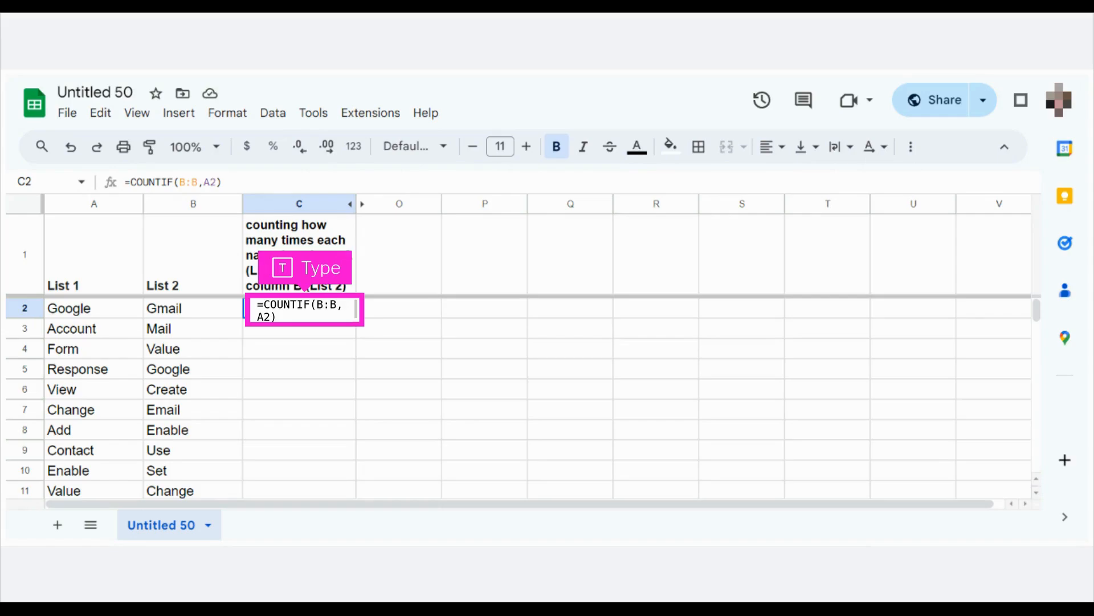
{"action": "key", "text": "Return"}
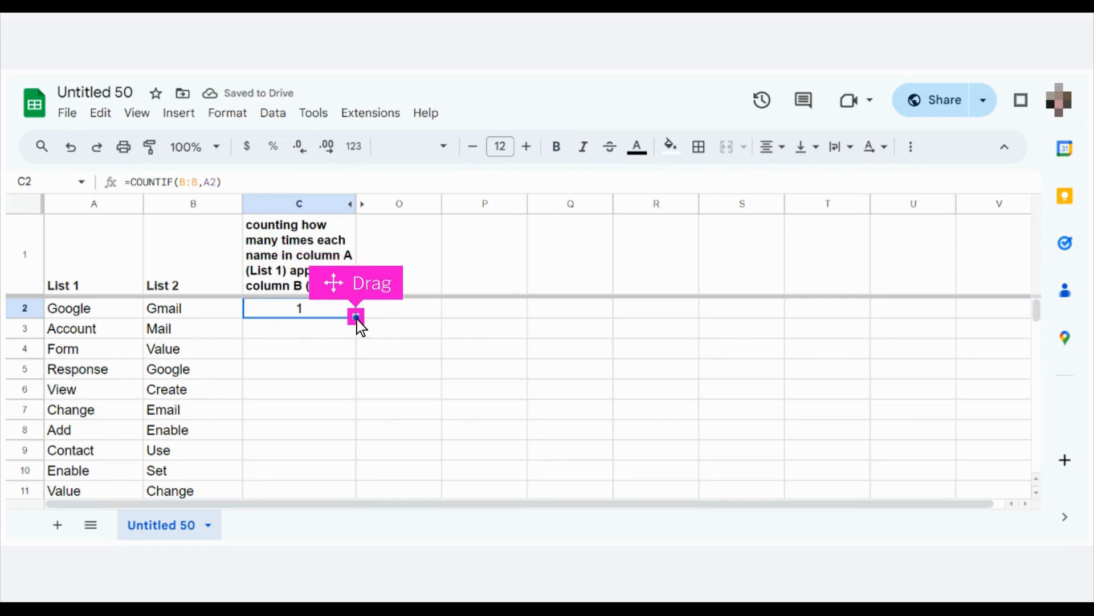
{"action": "left_click_drag", "start_coordinate": [356, 320], "coordinate": [357, 507]}
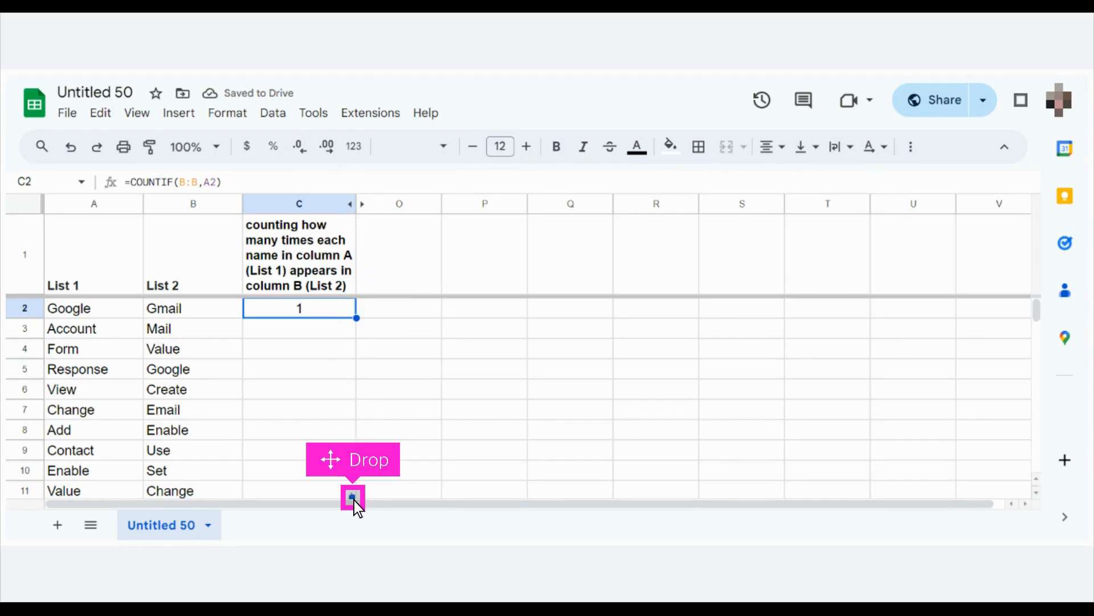
{"action": "left_click_drag", "start_coordinate": [354, 496], "coordinate": [354, 500]}
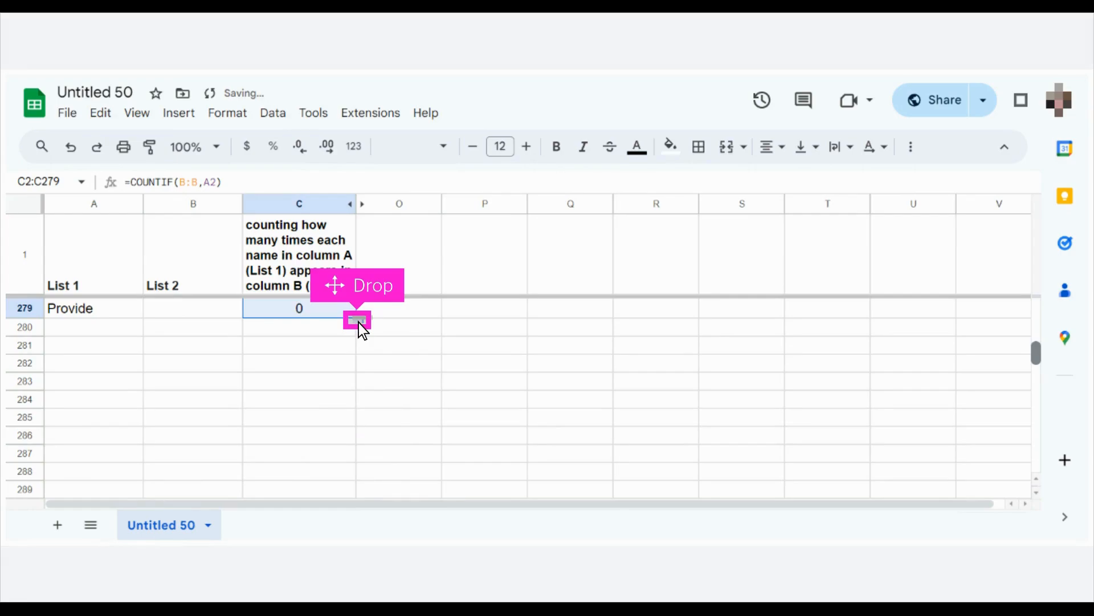
{"action": "scroll", "coordinate": [358, 323], "scroll_direction": "up", "scroll_amount": 20}
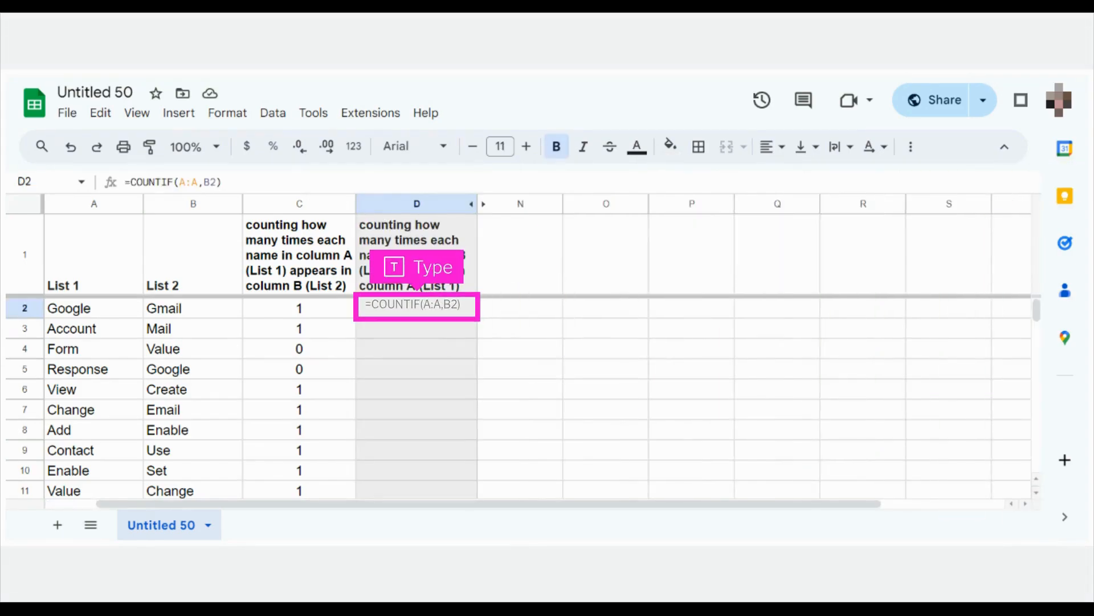
Enter =COUNTIF(A:A,B2) in D2 to count how often each List 2 name appears in List 1
{"action": "type", "text": "=COUNTIF(A:A,B2)"}
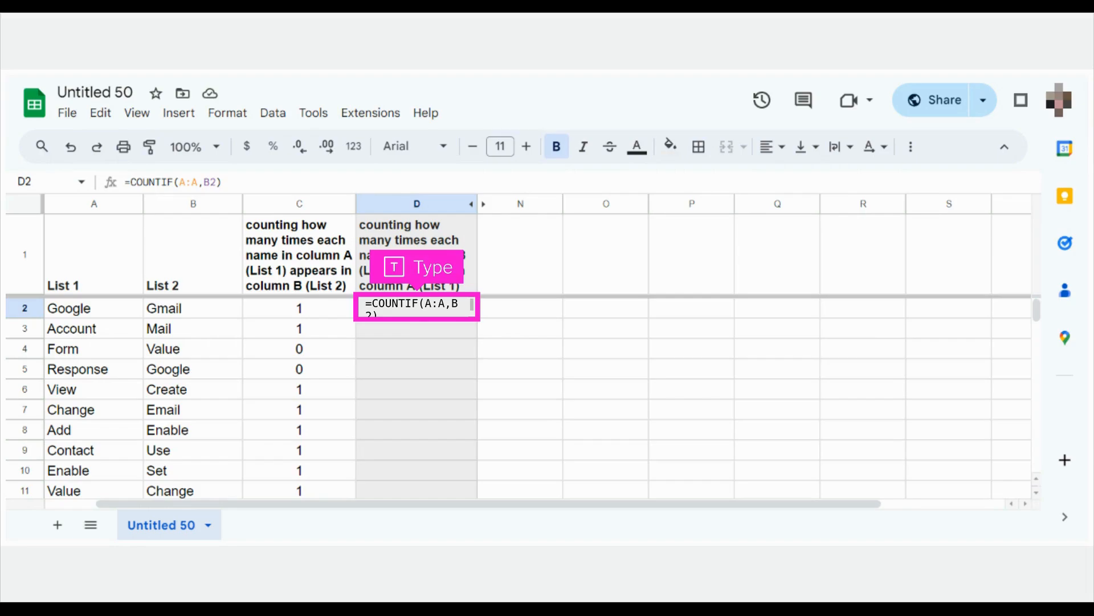
{"action": "key", "text": "ctrl+Return"}
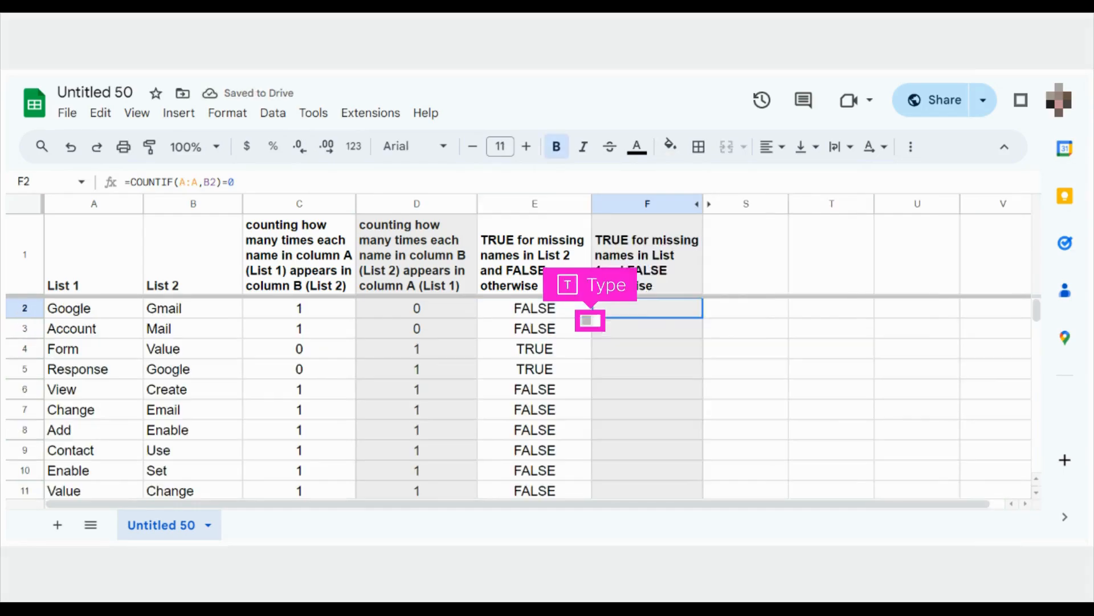
Enter =COUNTIF(A:A,B2)=0 in F2 to flag names missing from List 1, and fill it down the column
{"action": "type", "text": "=COUNTIF(A:A,B2)=0"}
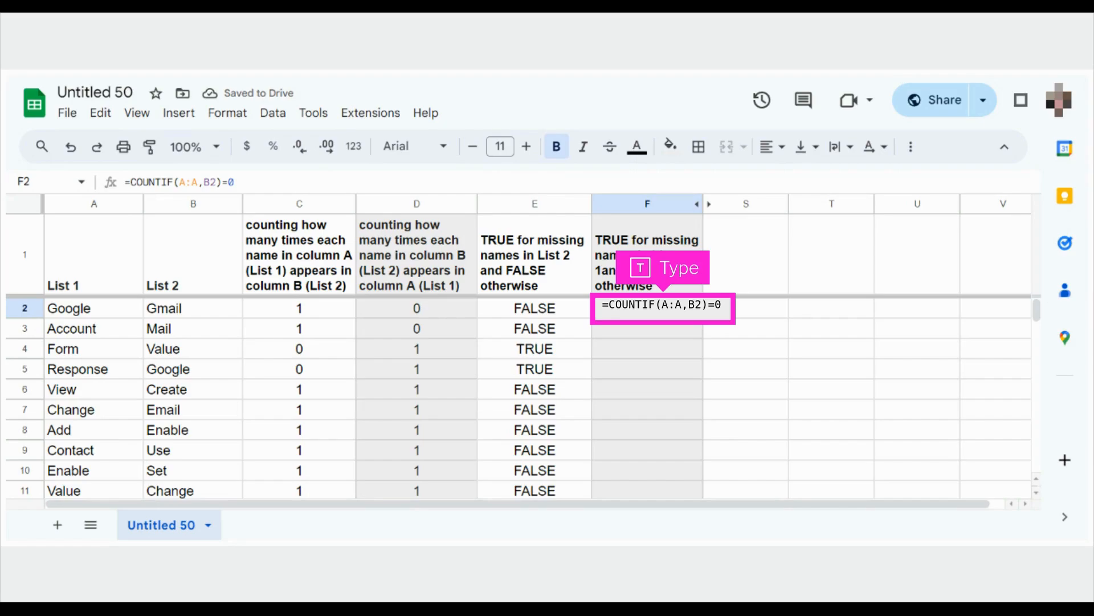
{"action": "key", "text": "Return"}
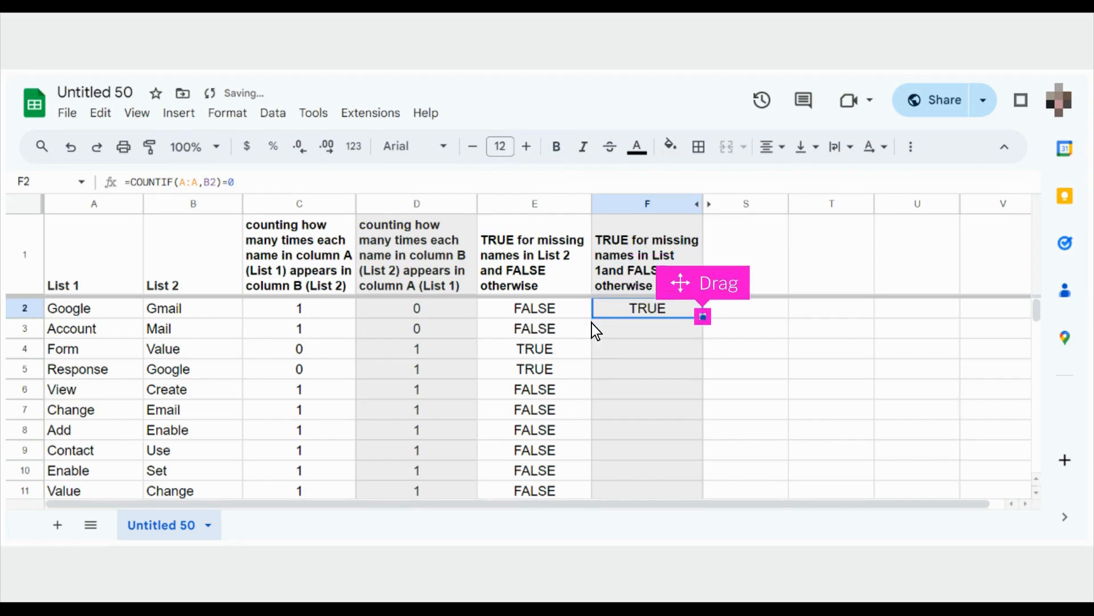
{"action": "left_click_drag", "start_coordinate": [704, 317], "coordinate": [707, 481]}
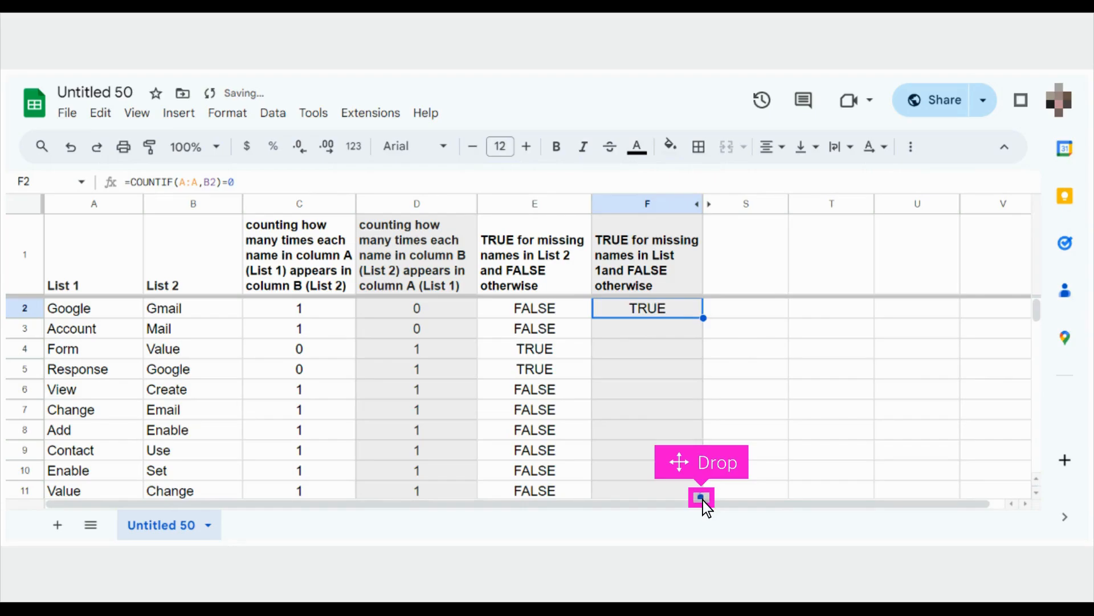
{"action": "left_click_drag", "start_coordinate": [703, 500], "coordinate": [703, 500]}
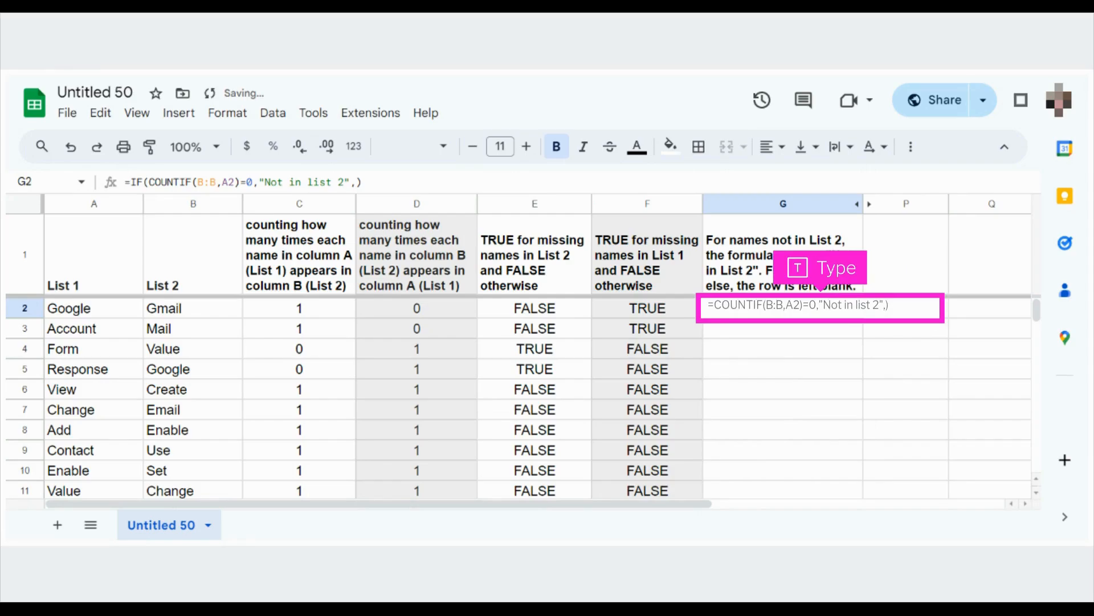
Enter =IF(COUNTIF(B:B,A2)=0,"Not in list 2",) in G2 and =FILTER(B2:B,H2:H<>"") in J2
{"action": "type", "text": "=IF(COUNTIF(B:B,"}
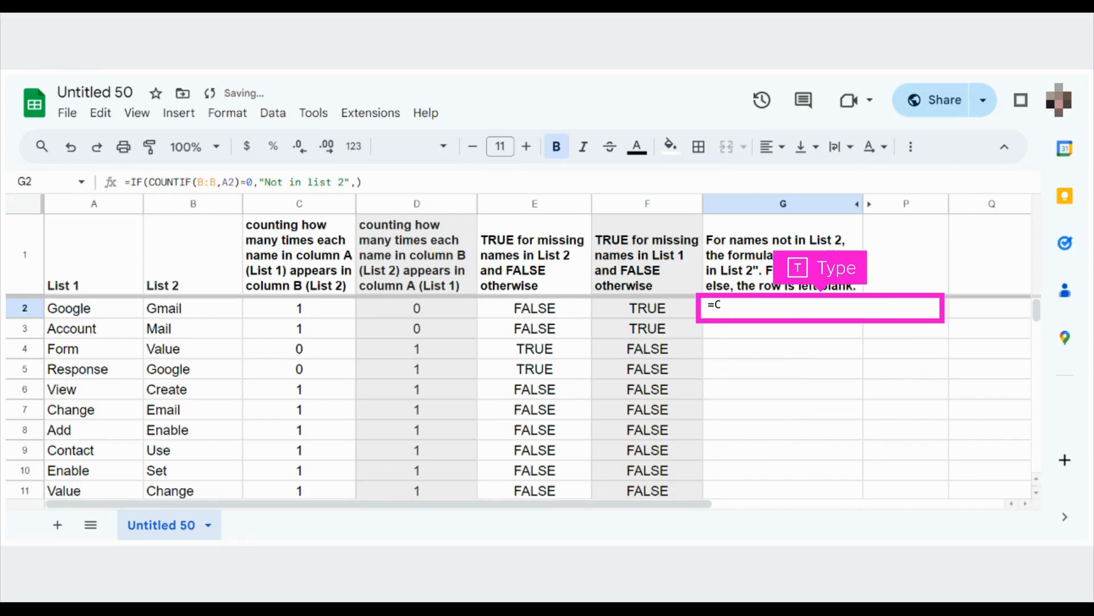
{"action": "type", "text": "A2)=0,\"Not in list 2\""}
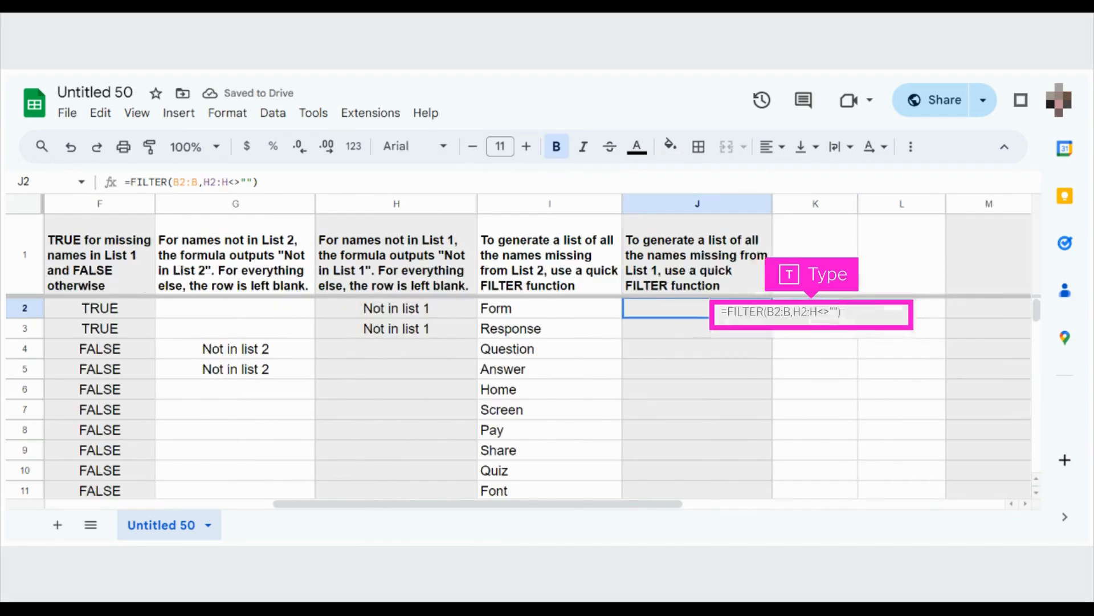
{"action": "type", "text": "=FILTER(B2:B,H2:H<>\"\")"}
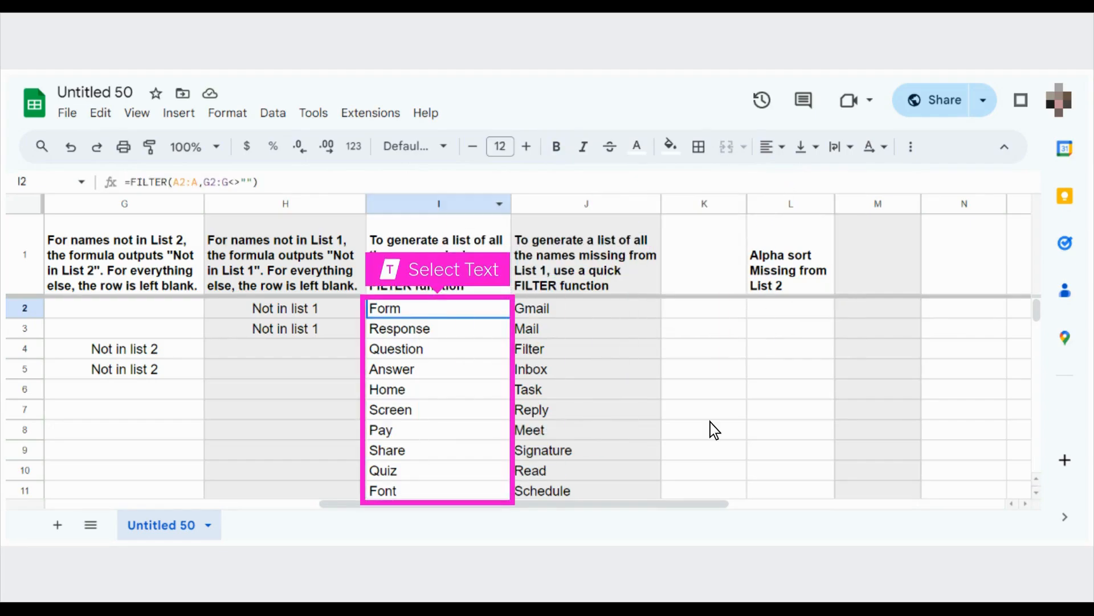
Copy the column I list of names missing from List 2 and paste it as values only starting at L2
{"action": "left_click_drag", "start_coordinate": [382, 308], "coordinate": [500, 488]}
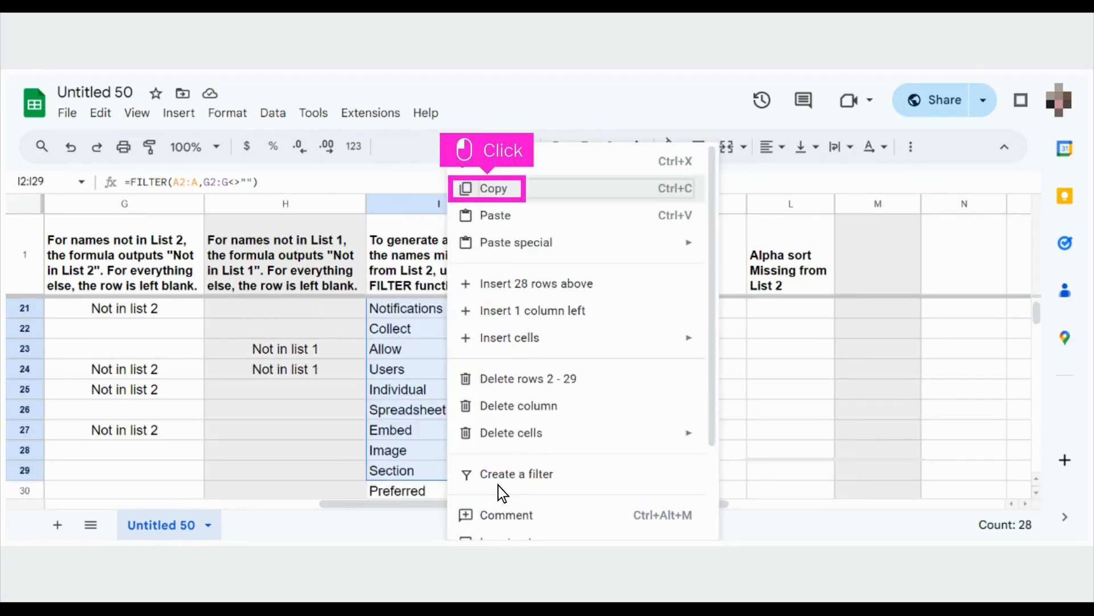
{"action": "left_click", "coordinate": [488, 188]}
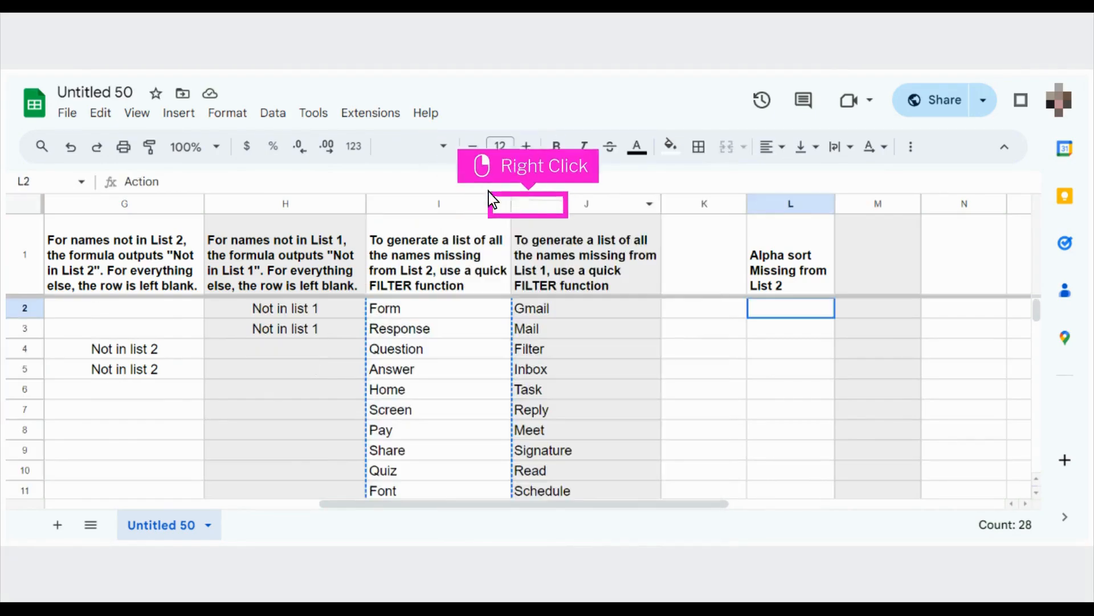
{"action": "right_click", "coordinate": [794, 313]}
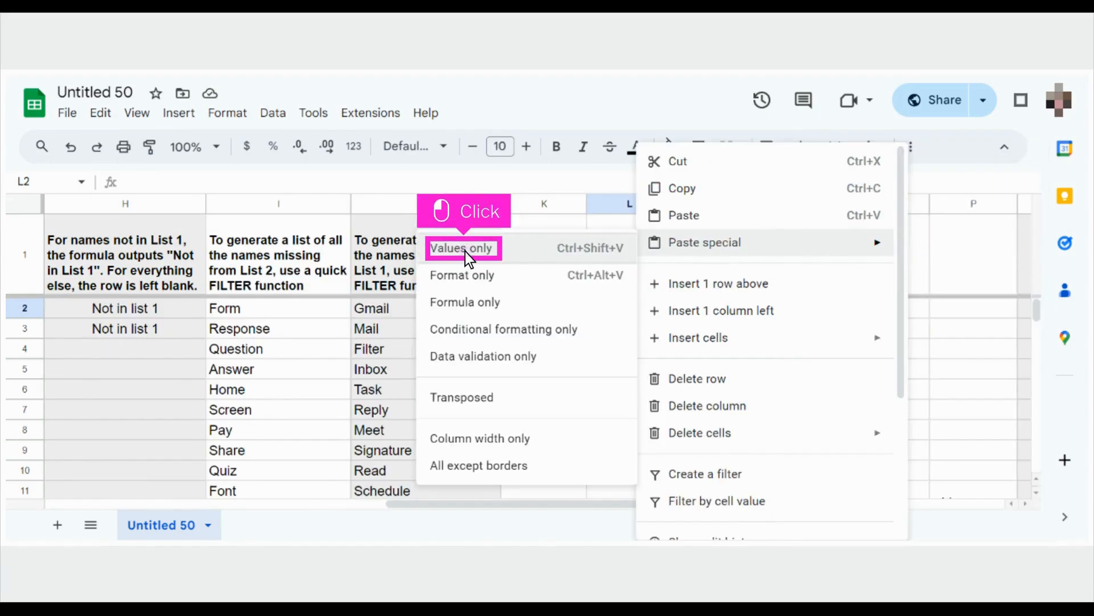
{"action": "left_click", "coordinate": [481, 252]}
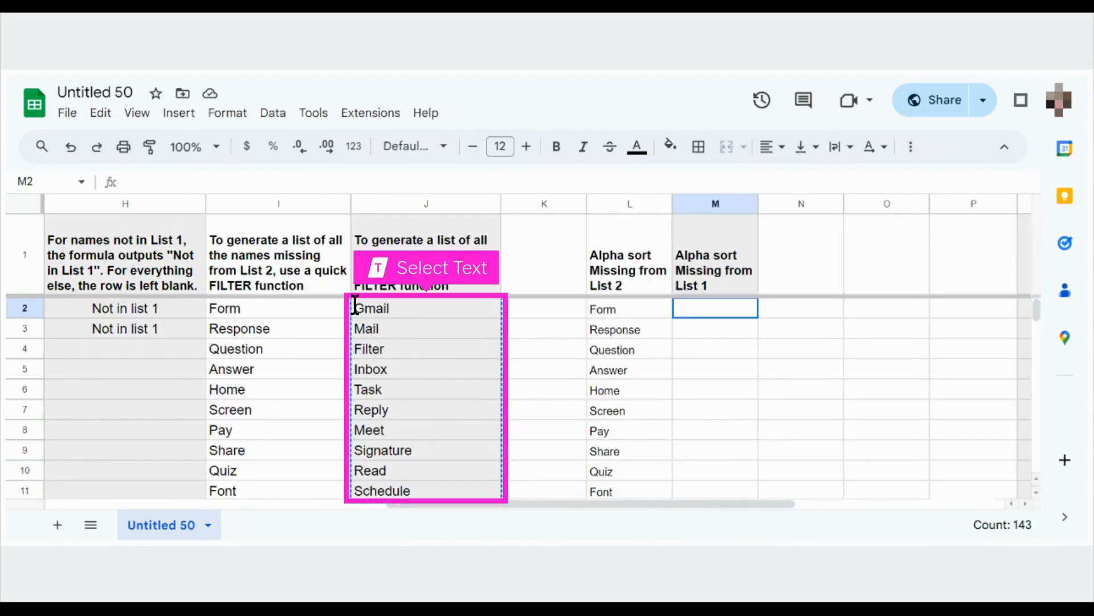
Copy the column J list of names missing from List 1 and paste it as values only starting at M2
{"action": "left_click_drag", "start_coordinate": [355, 304], "coordinate": [493, 489]}
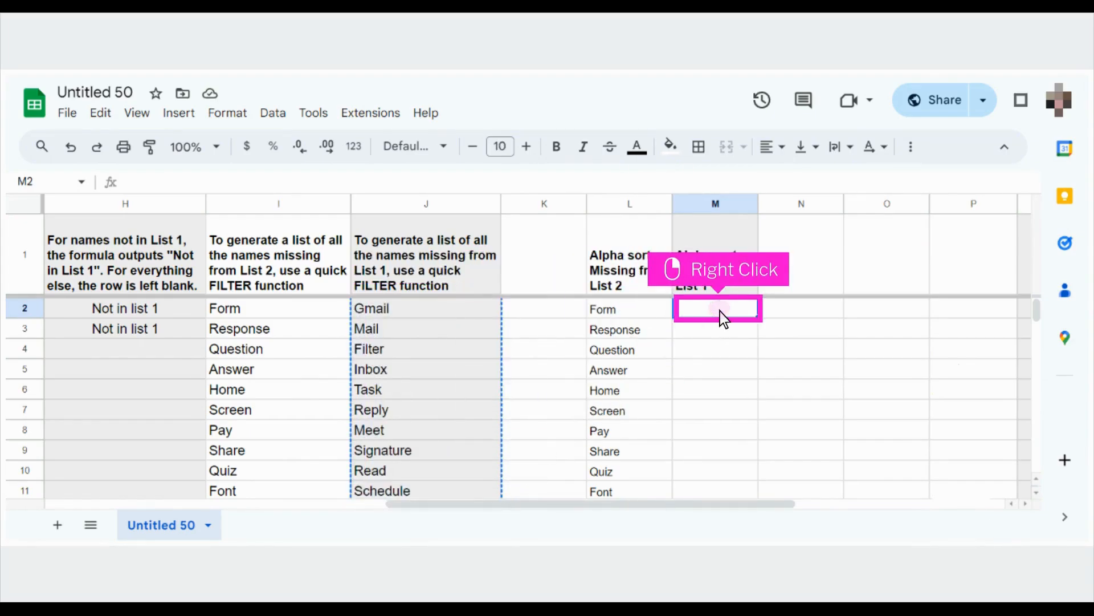
{"action": "right_click", "coordinate": [720, 313]}
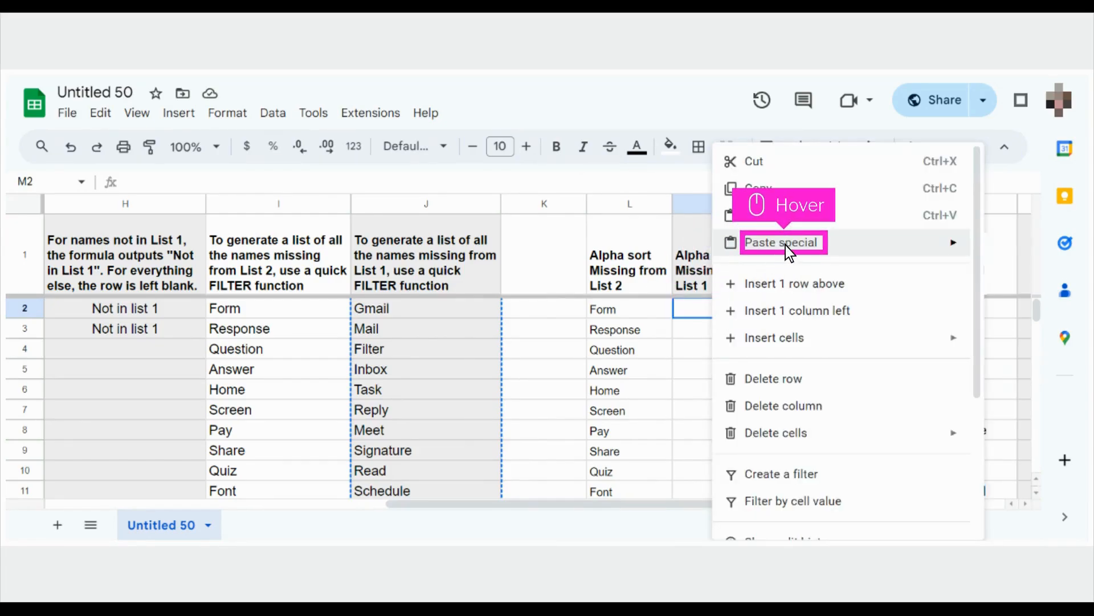
{"action": "mouse_move", "coordinate": [785, 245]}
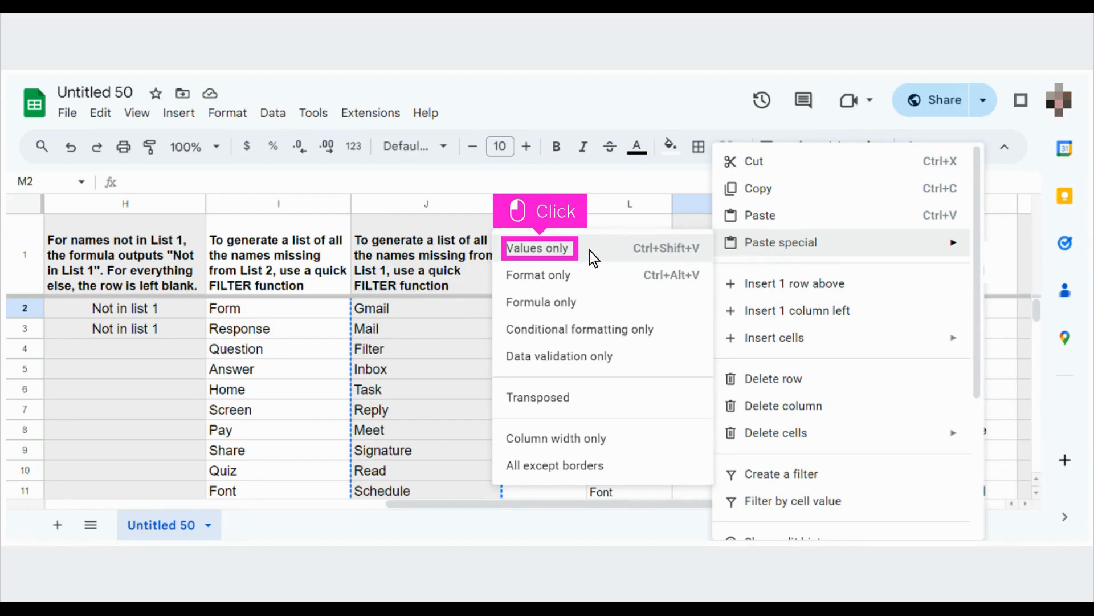
{"action": "left_click", "coordinate": [542, 250]}
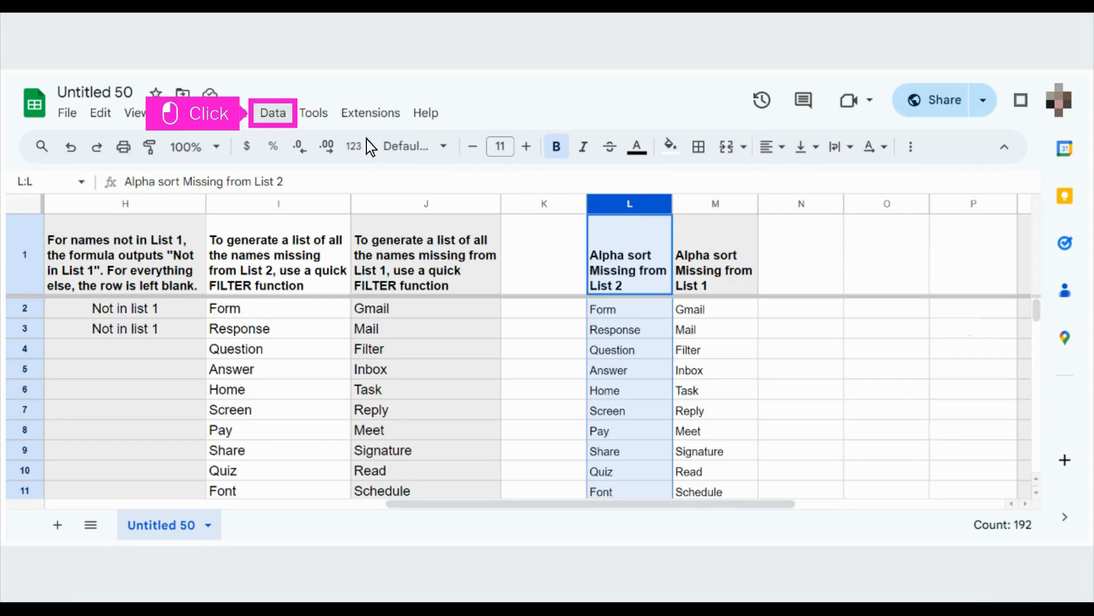
Sort column L from A to Z with the advanced range sorting options, treating the first row as a header
{"action": "left_click", "coordinate": [274, 115]}
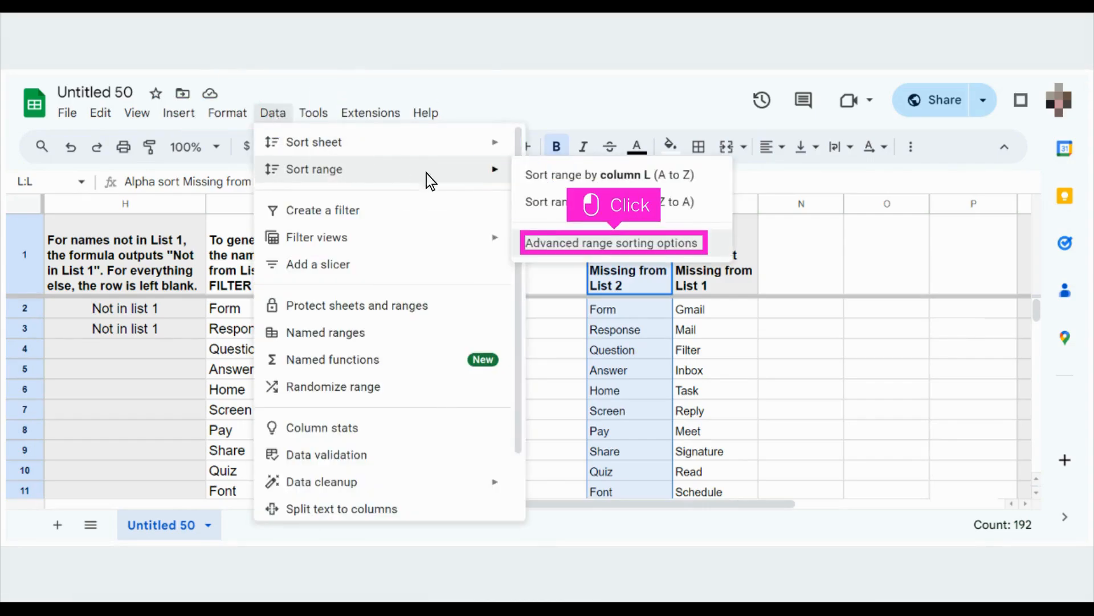
{"action": "left_click", "coordinate": [615, 245]}
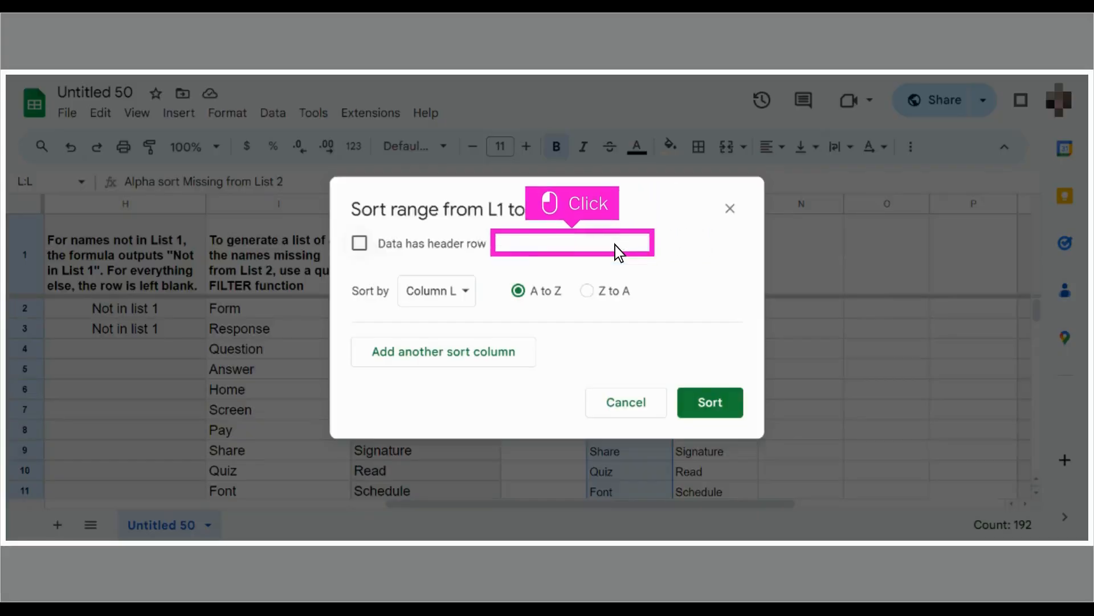
{"action": "left_click", "coordinate": [360, 244]}
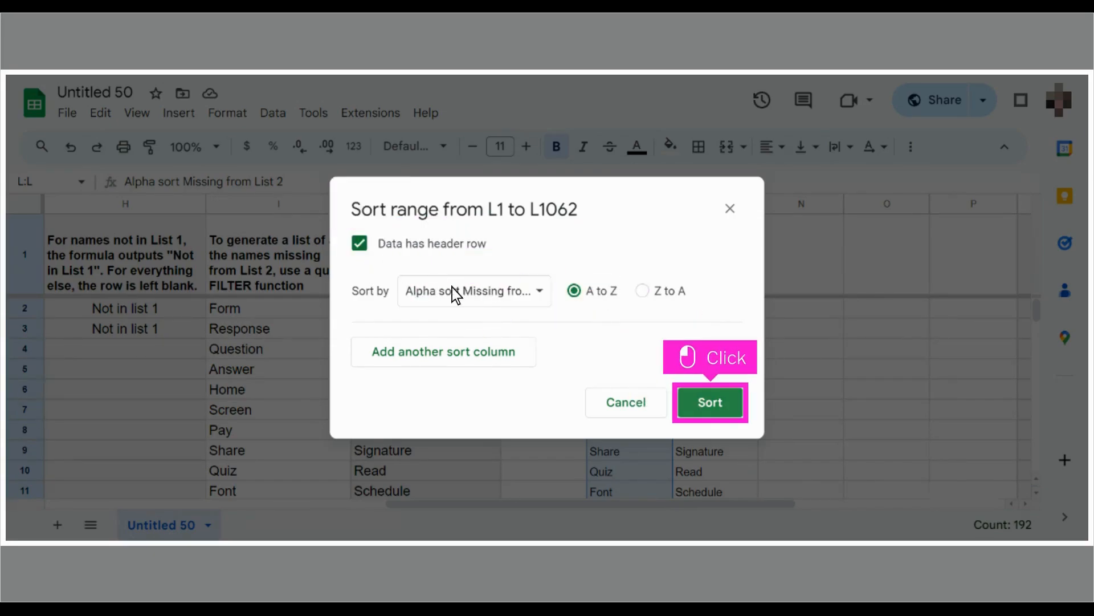
{"action": "left_click", "coordinate": [710, 402]}
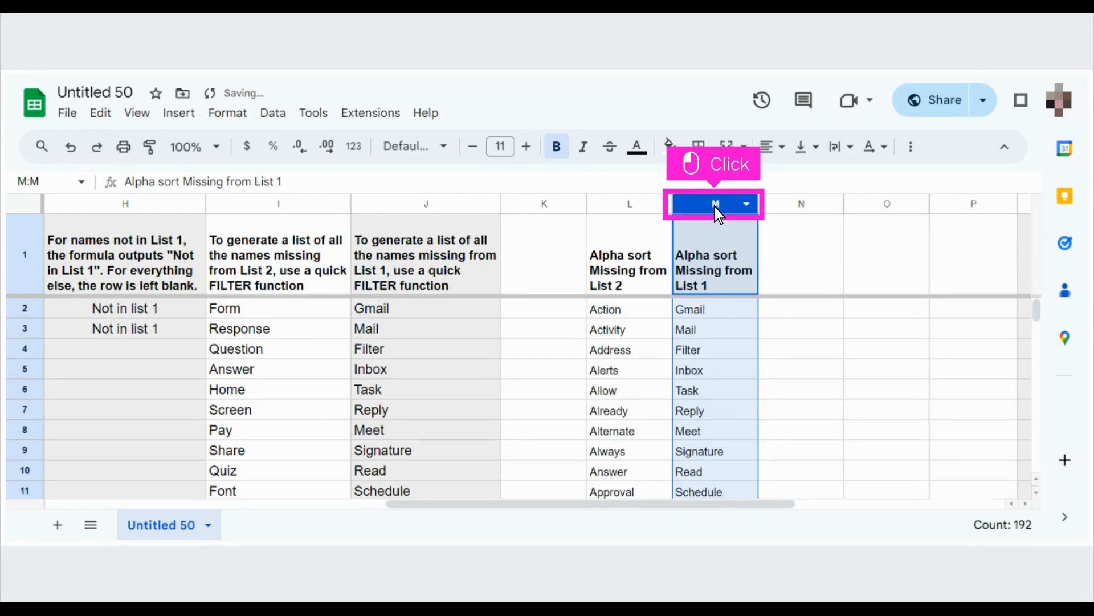
Sort column M from A to Z with the advanced range sorting options, treating the first row as a header
{"action": "left_click", "coordinate": [273, 113]}
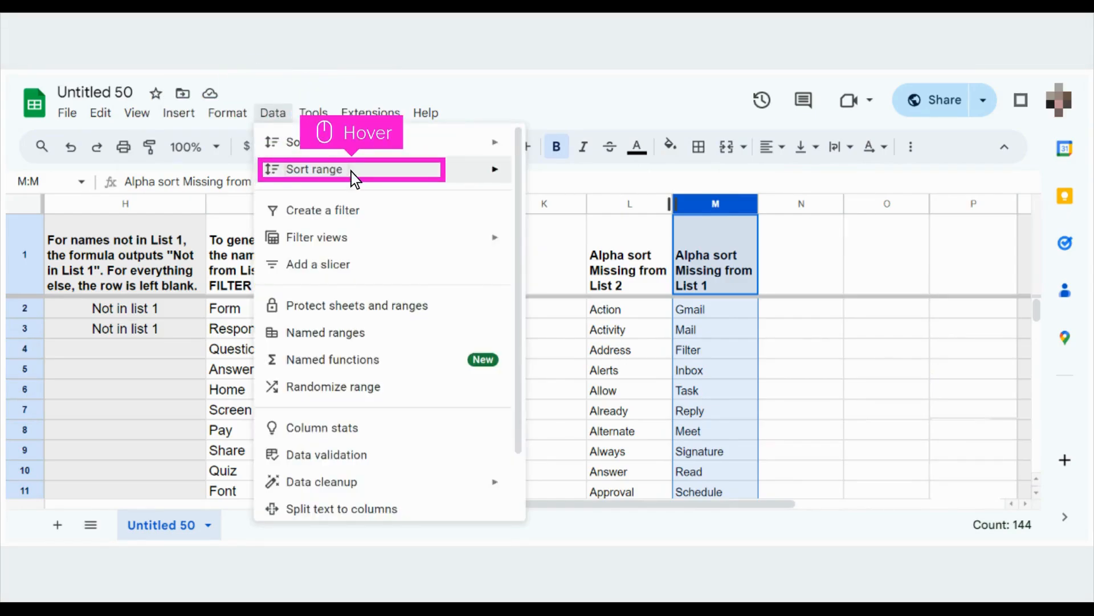
{"action": "mouse_move", "coordinate": [354, 174]}
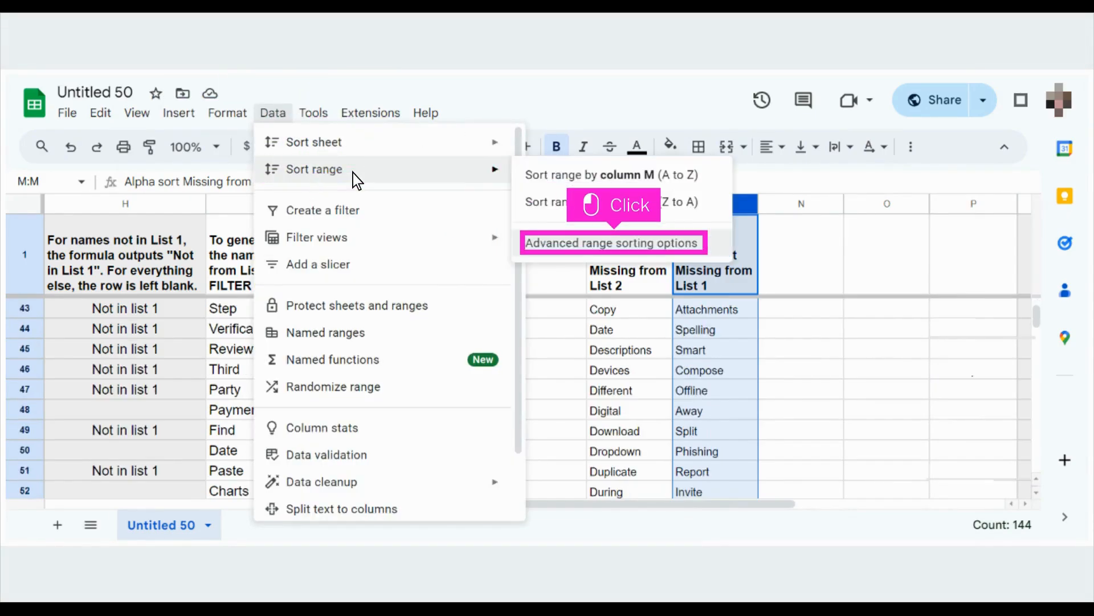
{"action": "left_click", "coordinate": [614, 244]}
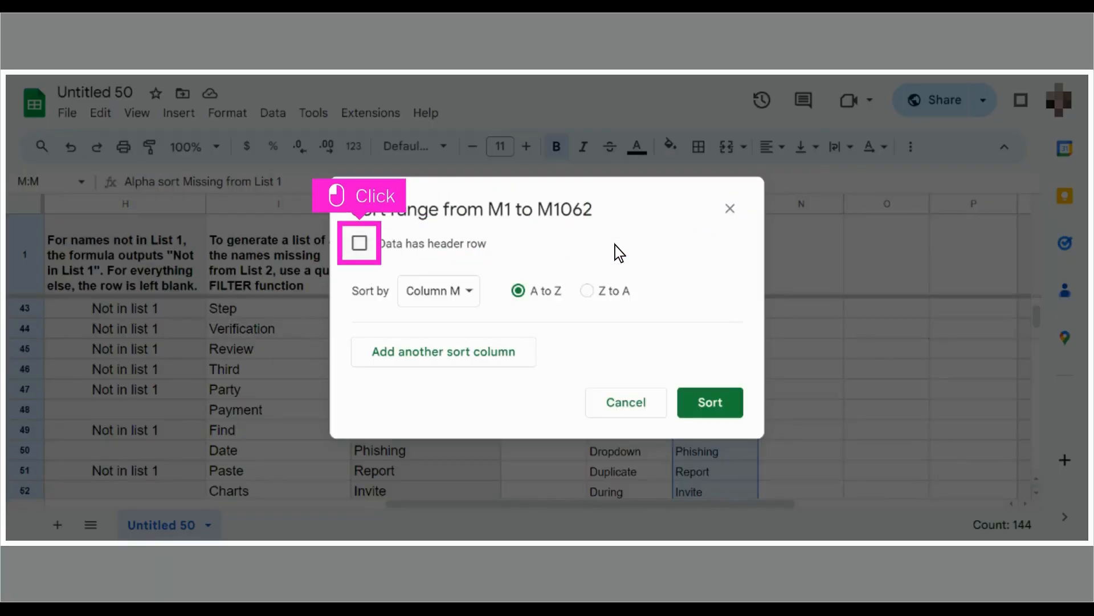
{"action": "left_click", "coordinate": [360, 244]}
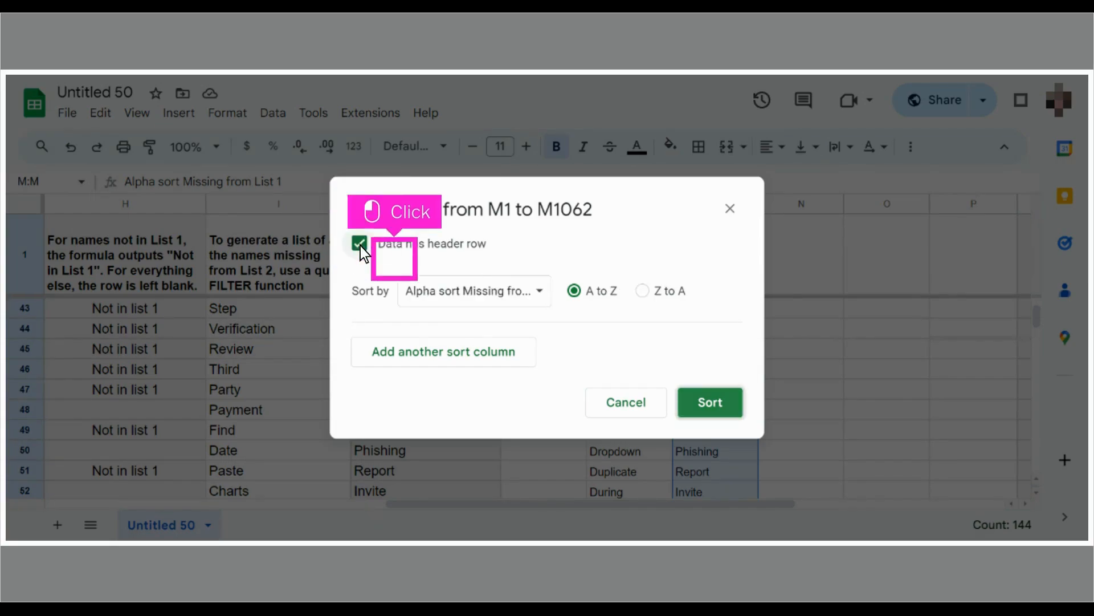
{"action": "left_click", "coordinate": [710, 402]}
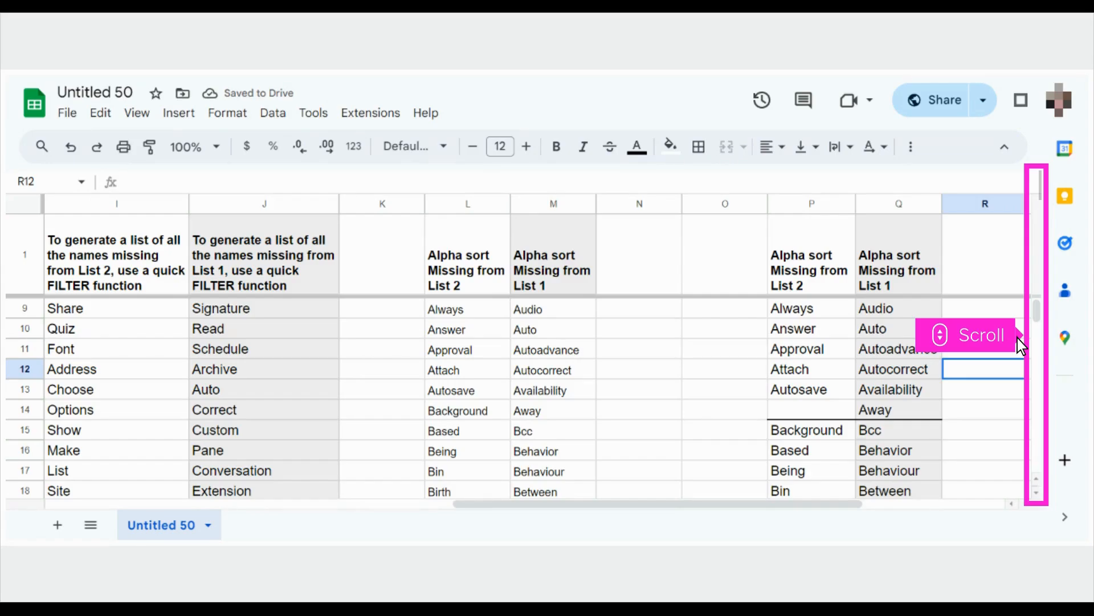
Look through the alphabetically grouped missing-name lists in columns P and Q, and return to cell A1
{"action": "scroll", "coordinate": [1018, 338], "scroll_direction": "down", "scroll_amount": 6}
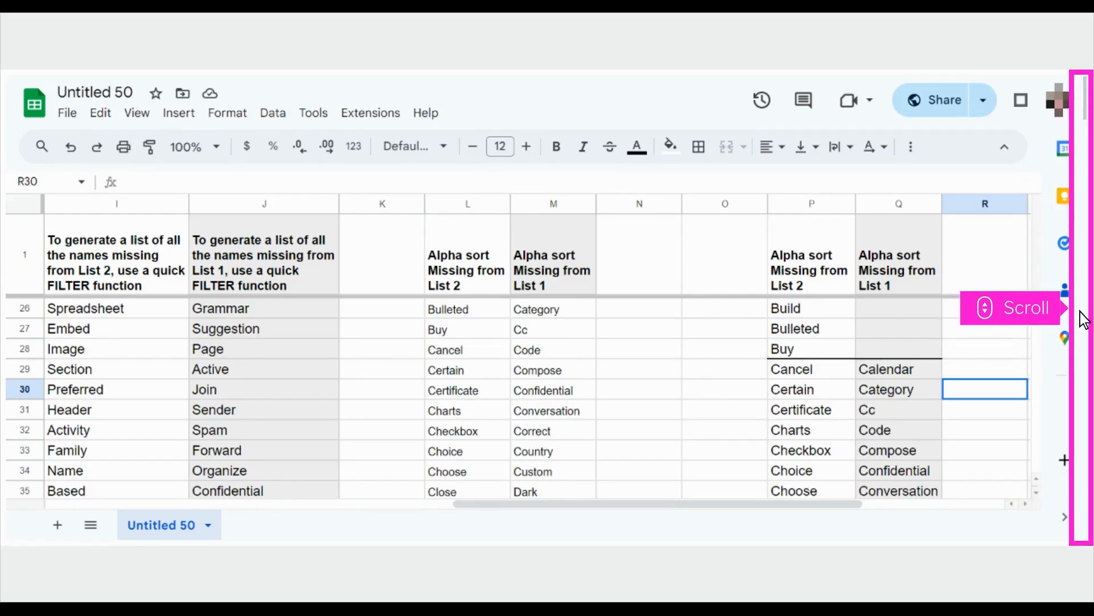
{"action": "scroll", "coordinate": [1083, 318], "scroll_direction": "down", "scroll_amount": 6}
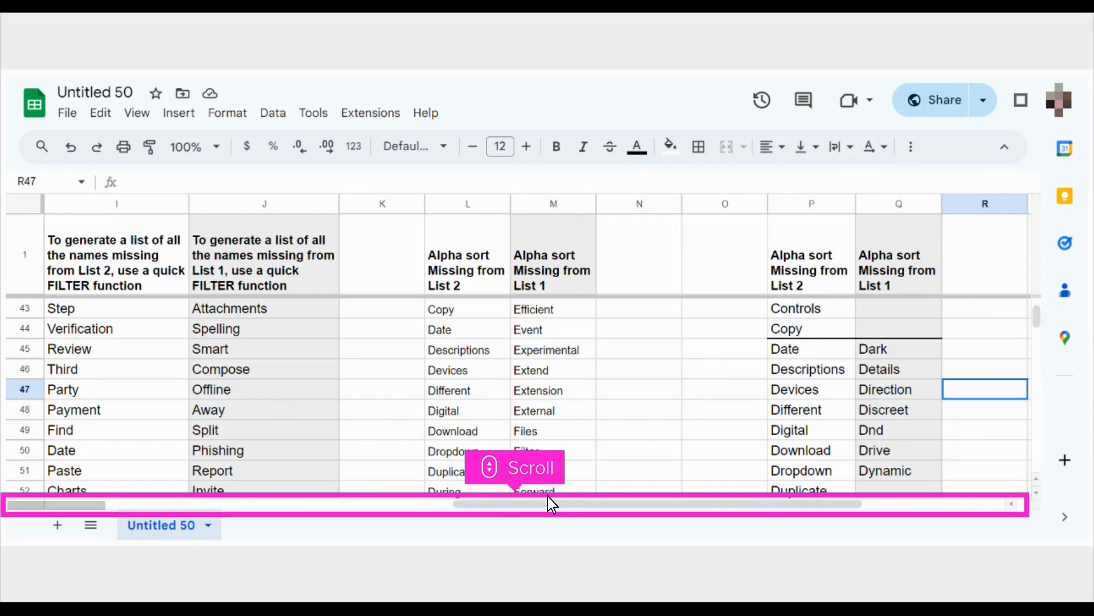
{"action": "key", "text": "ctrl+Home"}
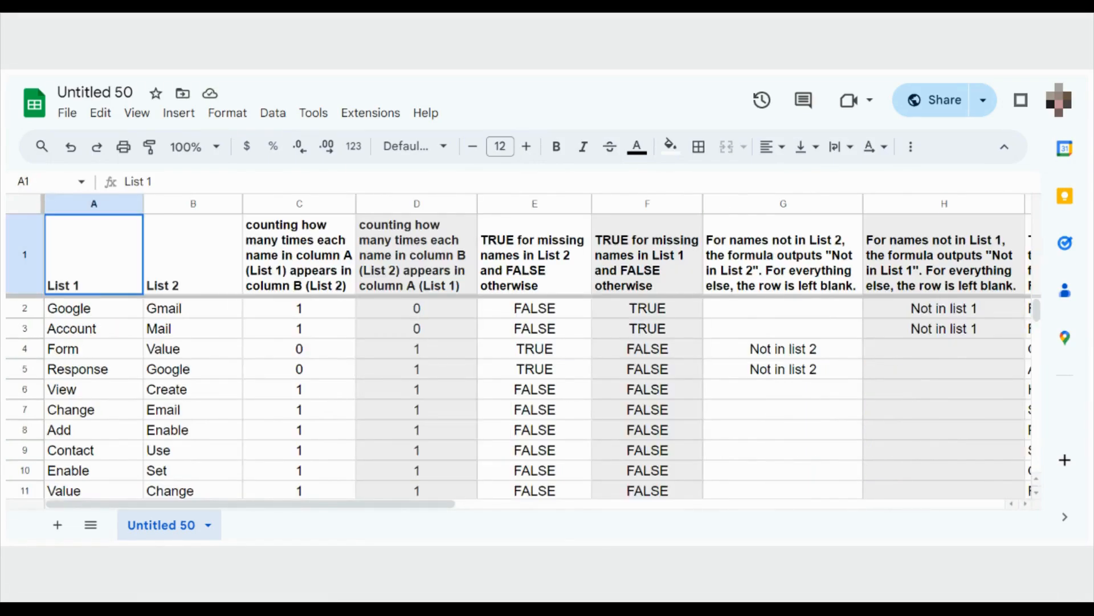